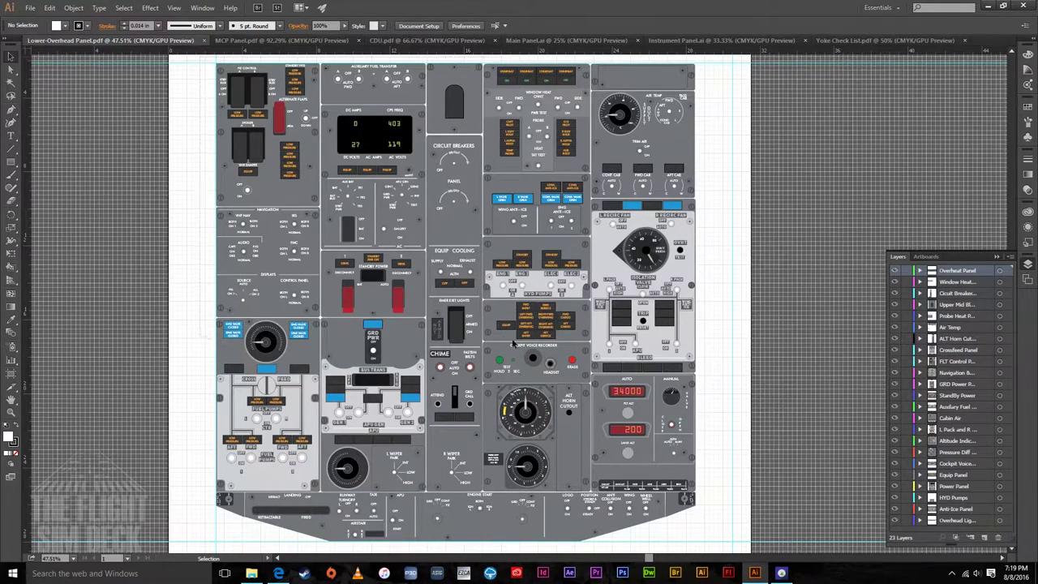
# Step: Select all the artwork, narrow the selection to one path, then expand and collapse the Overheat Panel layer
pyautogui.scroll(-1, 692, 522)
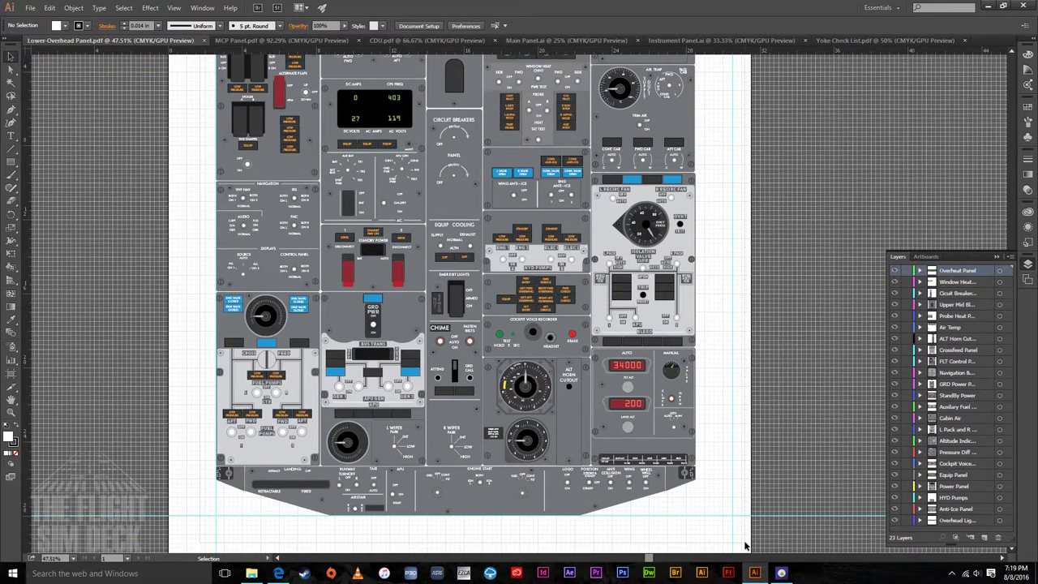
pyautogui.hotkey('ctrl', 'a')
pyautogui.click(733, 433)
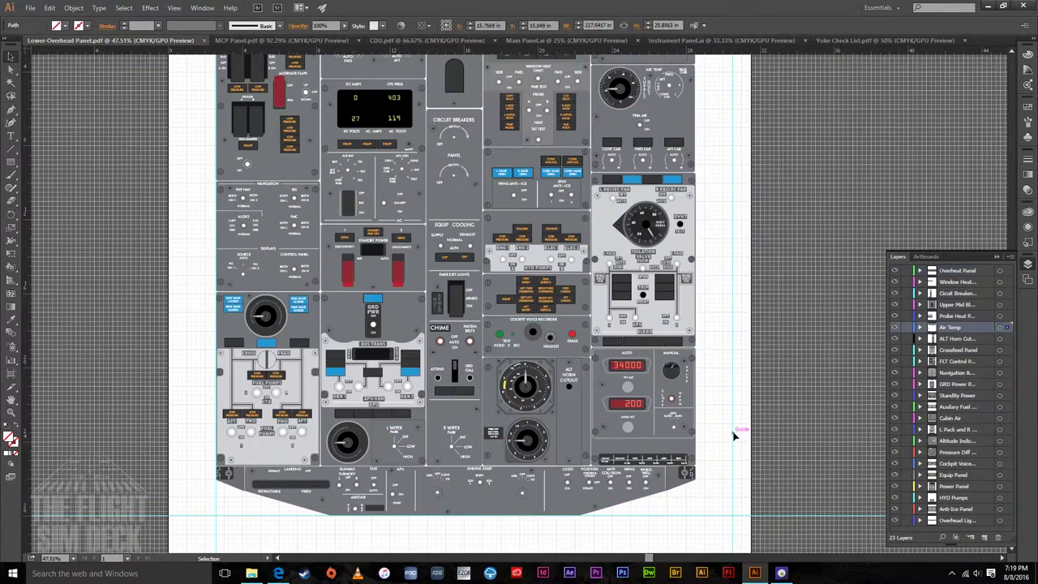
pyautogui.click(920, 272)
pyautogui.click(920, 272)
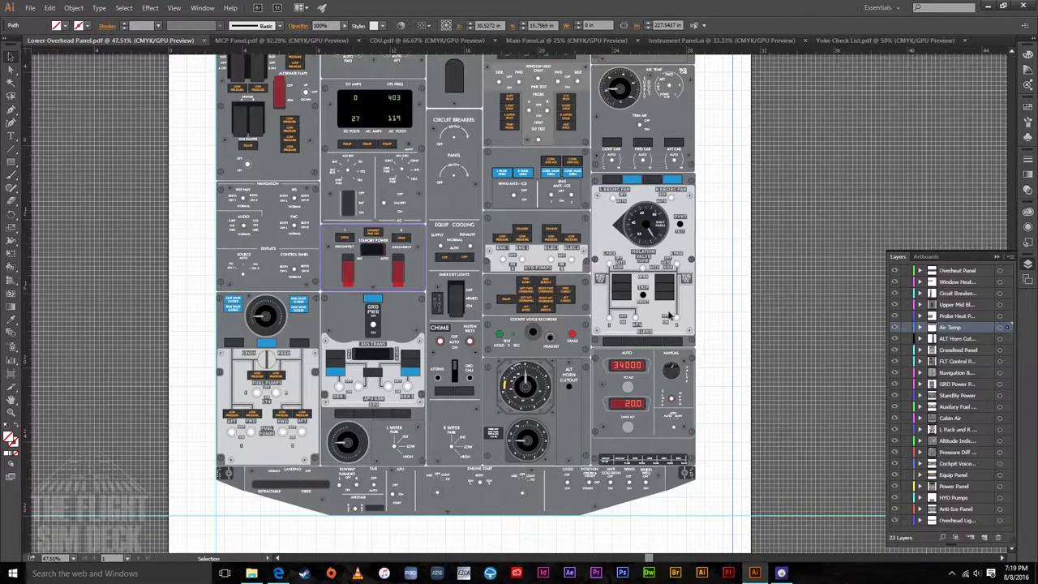
# Step: Zoom to 100% around the R Wiper switches, pan across the lower panel, then switch to MCP Panel.pdf
pyautogui.scroll(1, 725, 336)
pyautogui.click(11, 412)
pyautogui.click(456, 508)
pyautogui.moveTo(432, 449); pyautogui.dragTo(487, 354)
pyautogui.scroll(10, 487, 354)
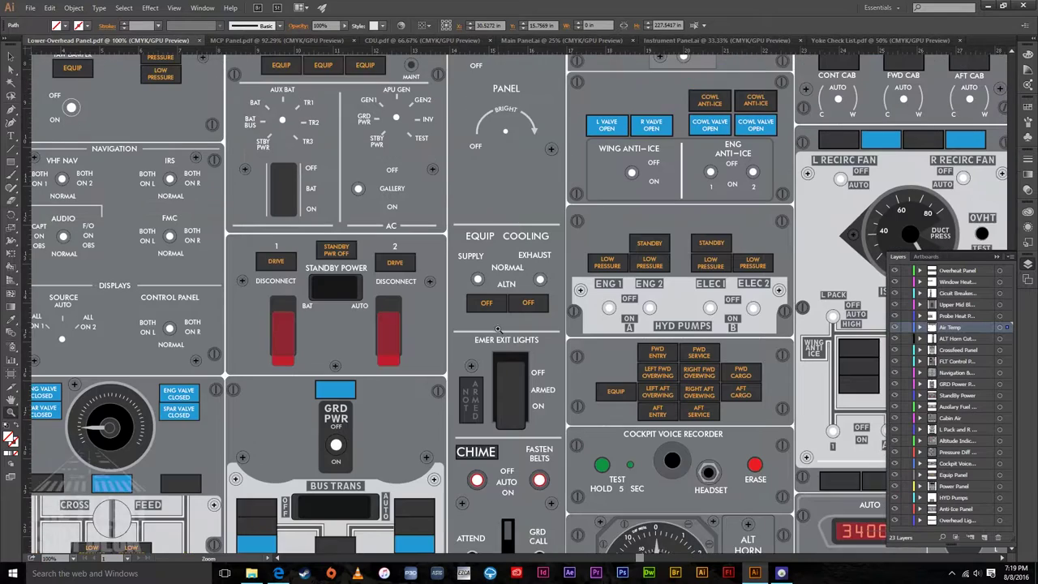
pyautogui.scroll(5, 498, 334)
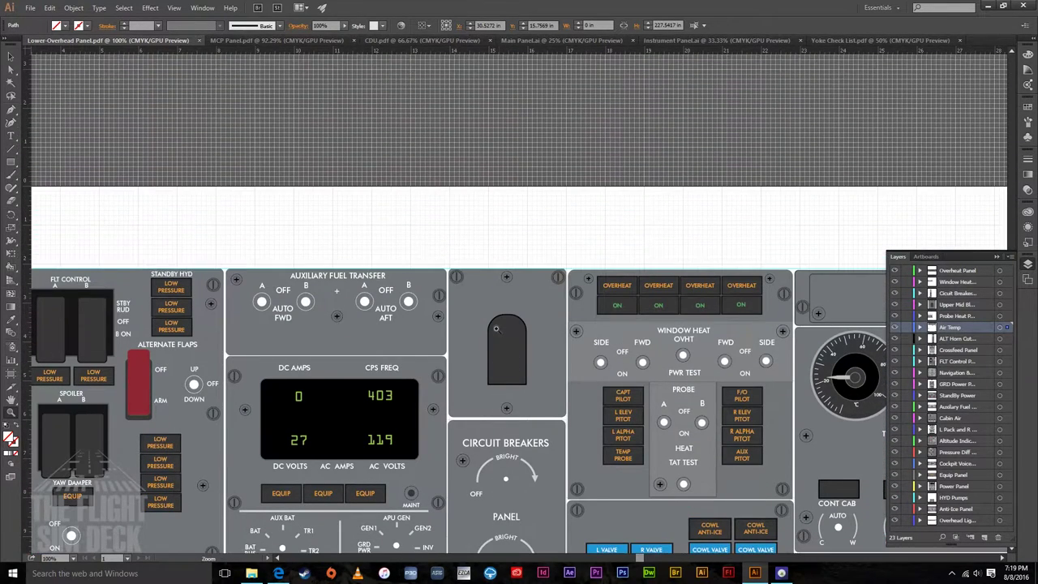
pyautogui.scroll(-10, 483, 316)
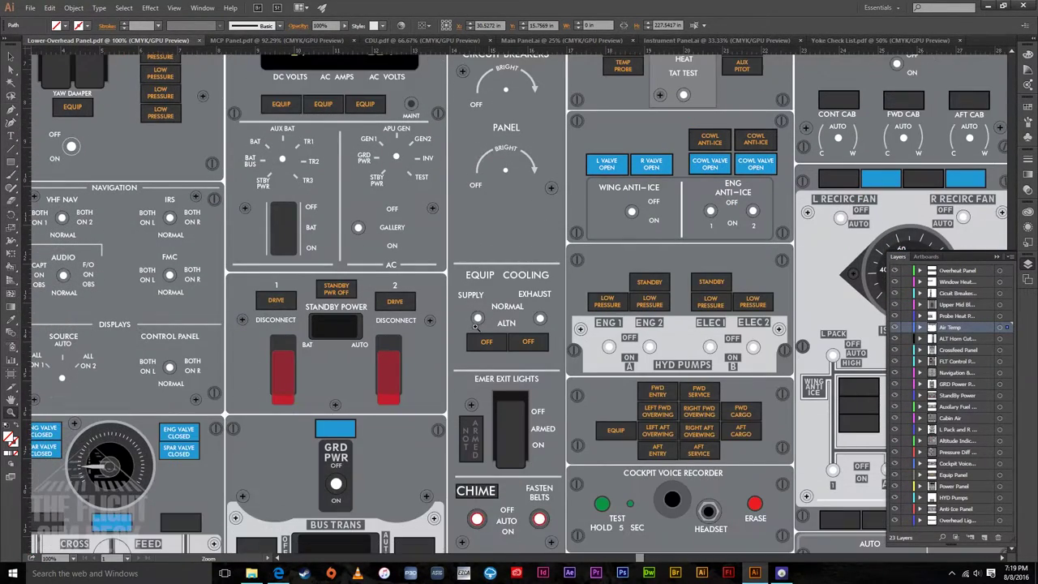
pyautogui.scroll(-5, 511, 389)
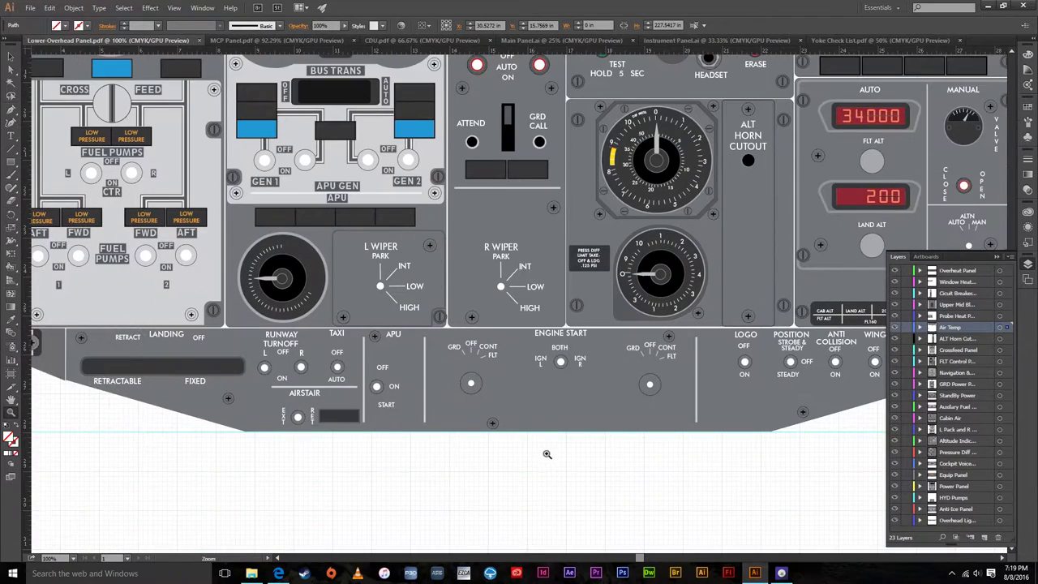
pyautogui.moveTo(639, 559); pyautogui.dragTo(654, 558)
pyautogui.scroll(8, 654, 558)
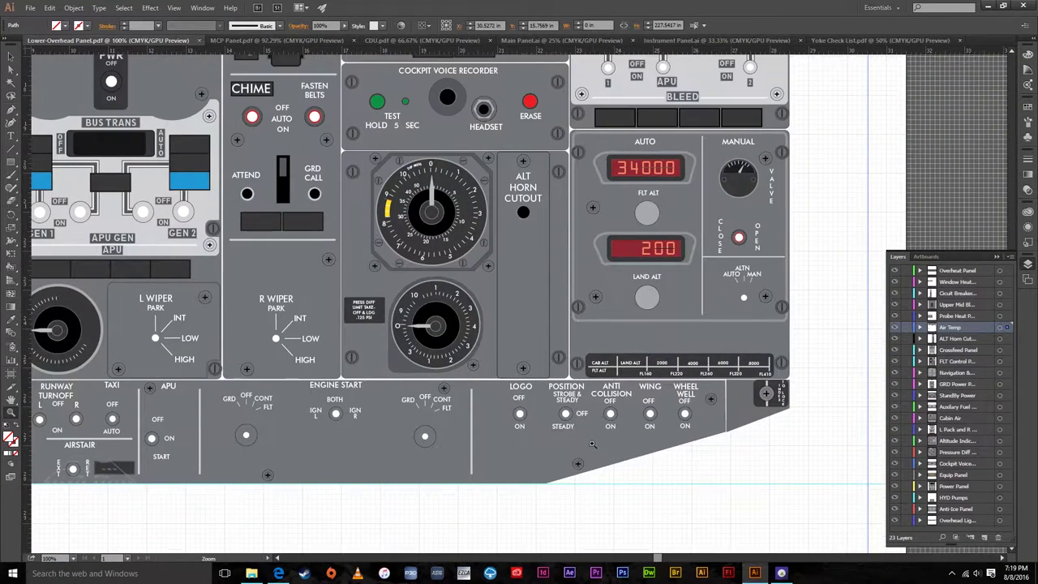
pyautogui.scroll(6, 767, 337)
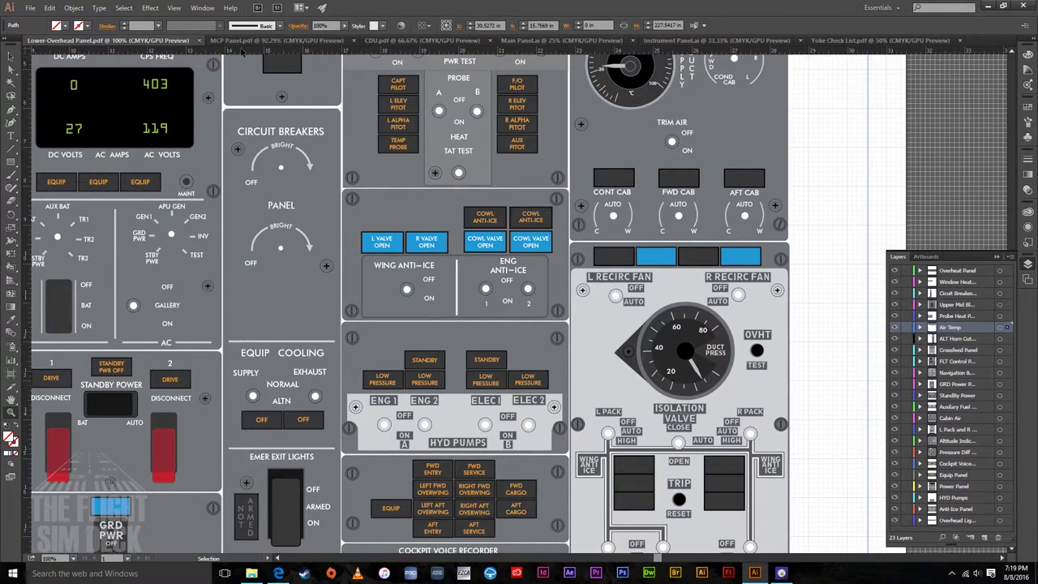
pyautogui.click(243, 41)
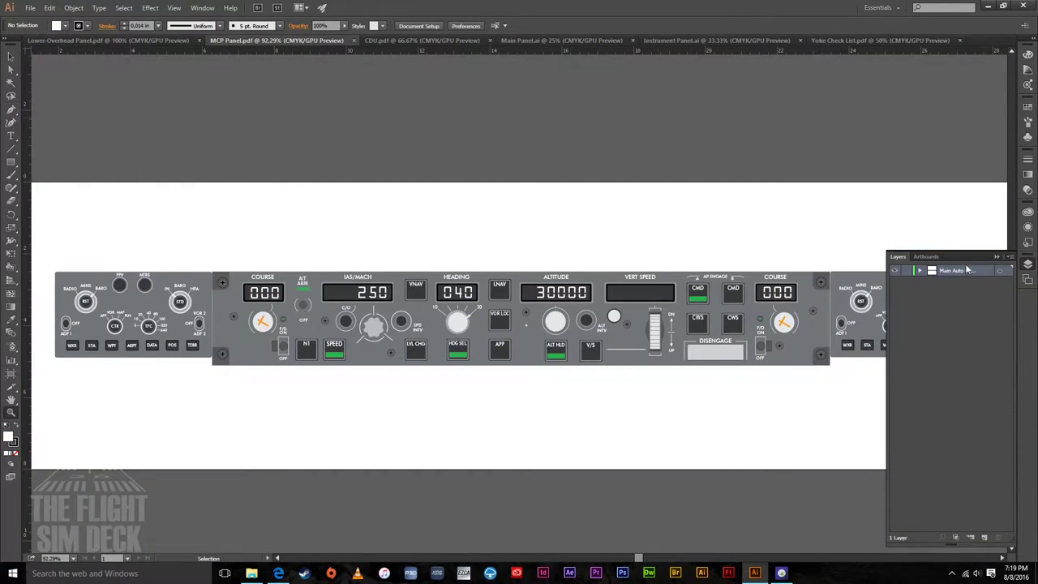
# Step: Collapse the Layers panel, marquee-select then deselect all MCP objects, and switch to CDU.pdf
pyautogui.click(997, 256)
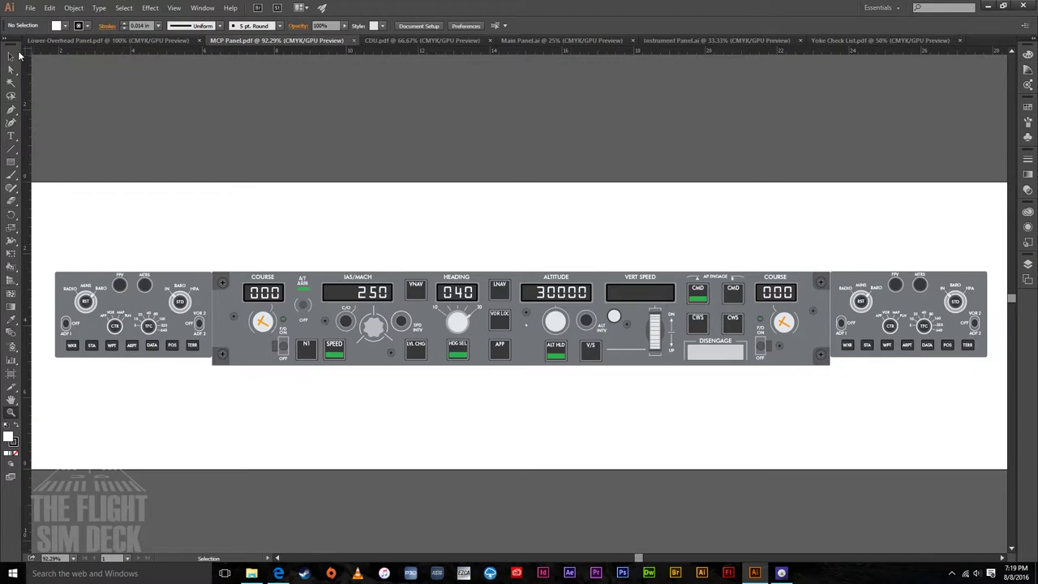
pyautogui.click(12, 57)
pyautogui.moveTo(54, 246); pyautogui.dragTo(935, 403)
pyautogui.click(782, 434)
pyautogui.click(401, 39)
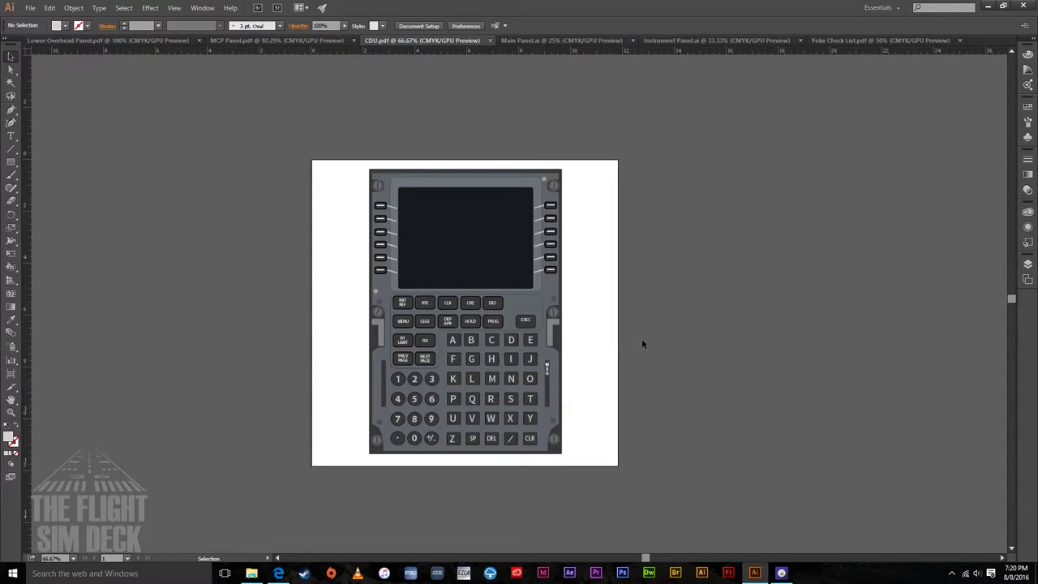
pyautogui.click(541, 41)
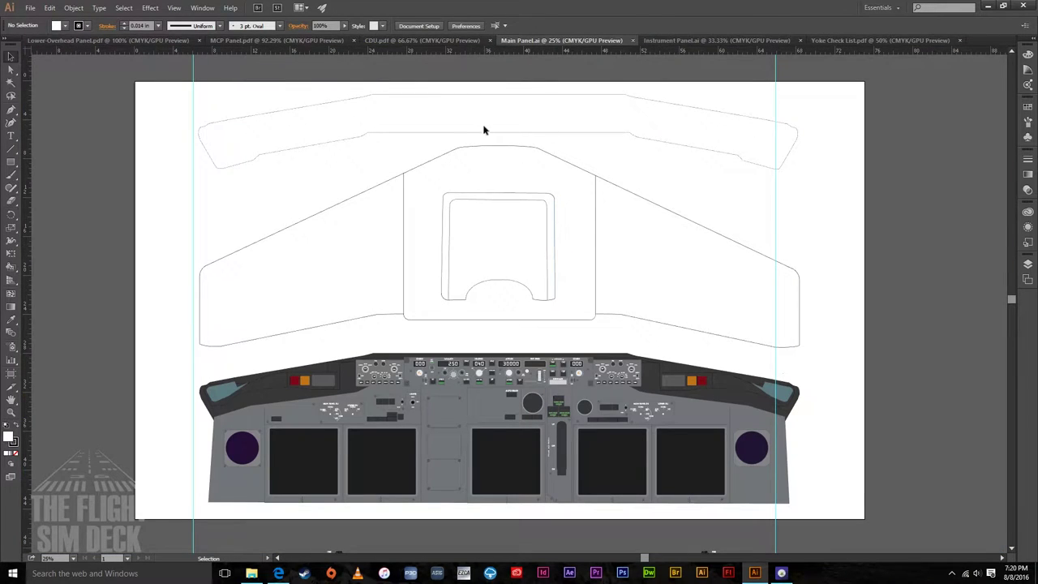
pyautogui.scroll(-1, 478, 362)
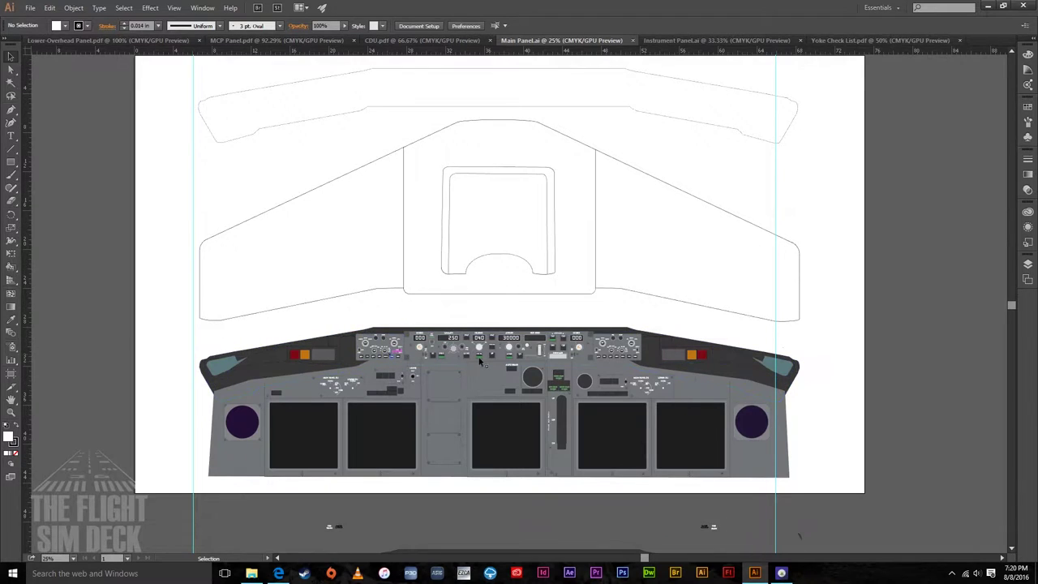
pyautogui.scroll(-6, 479, 362)
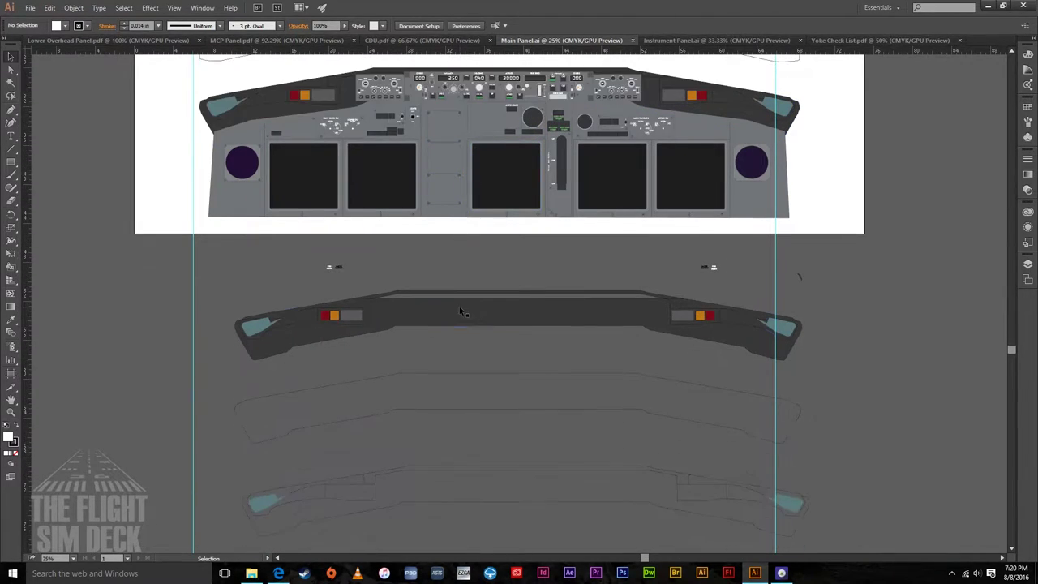
pyautogui.scroll(-2, 665, 358)
pyautogui.scroll(8, 651, 348)
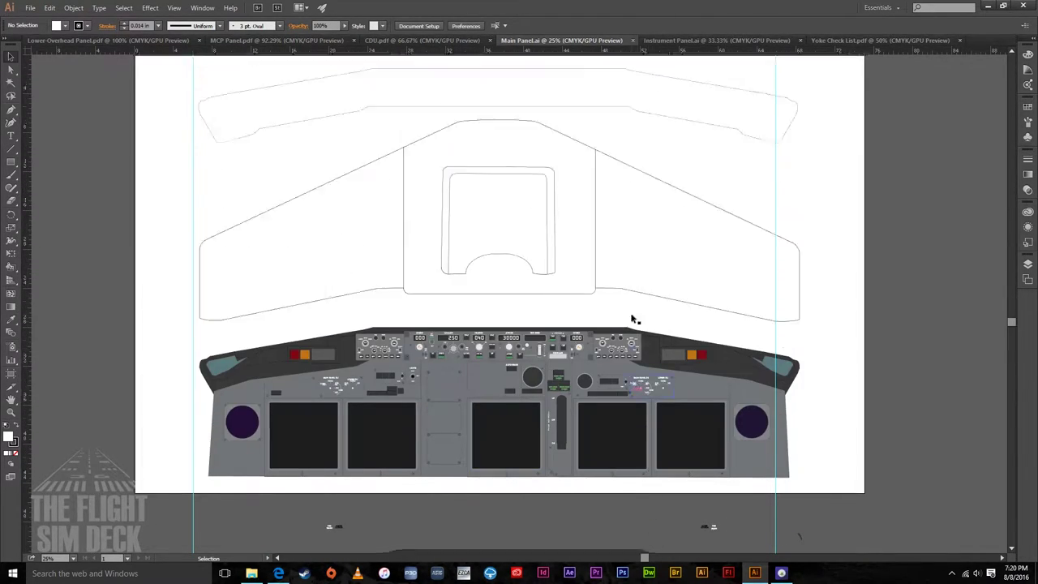
pyautogui.scroll(1, 588, 306)
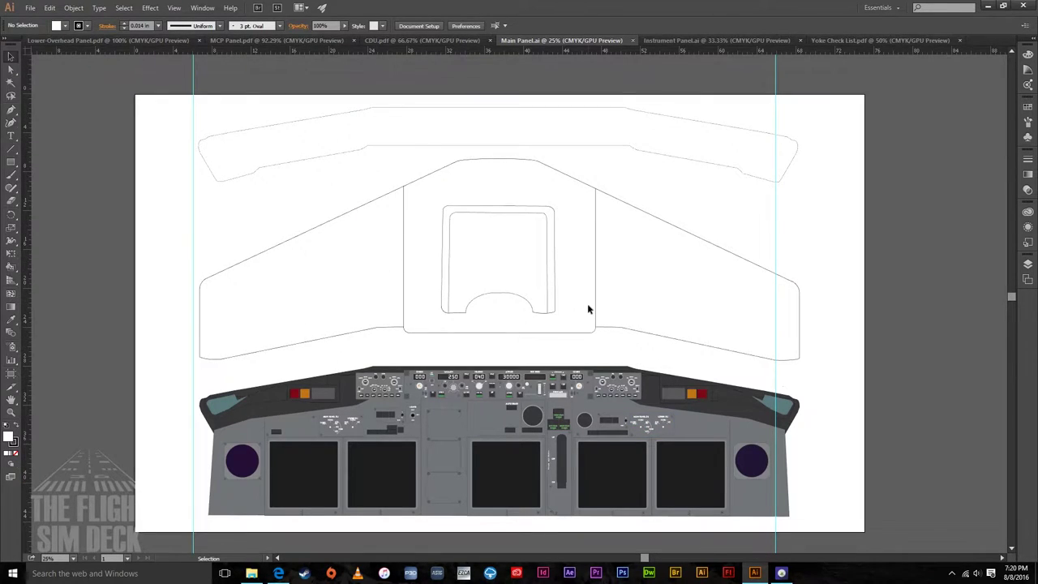
pyautogui.scroll(-2, 589, 309)
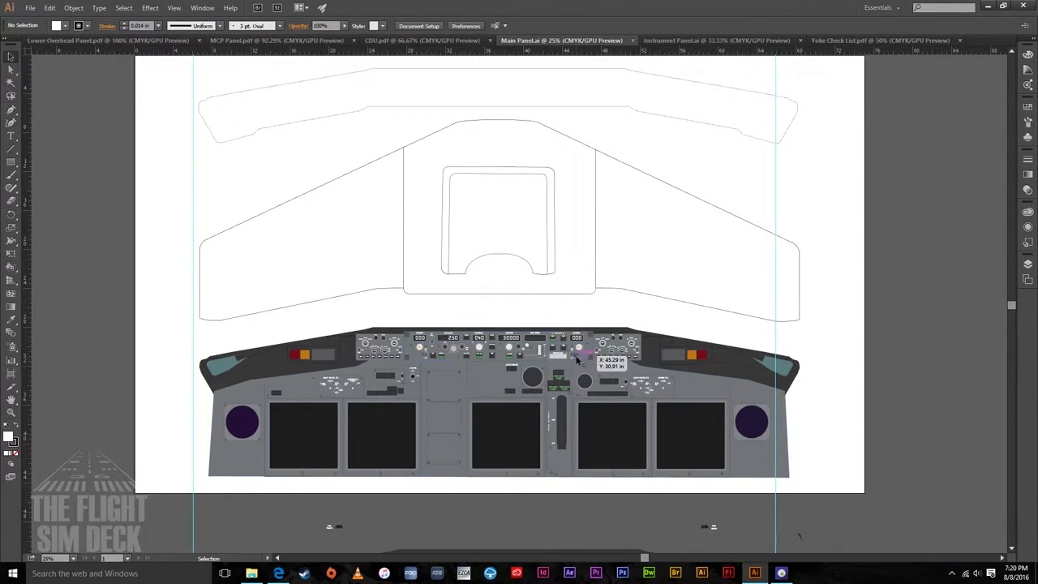
pyautogui.scroll(2, 578, 360)
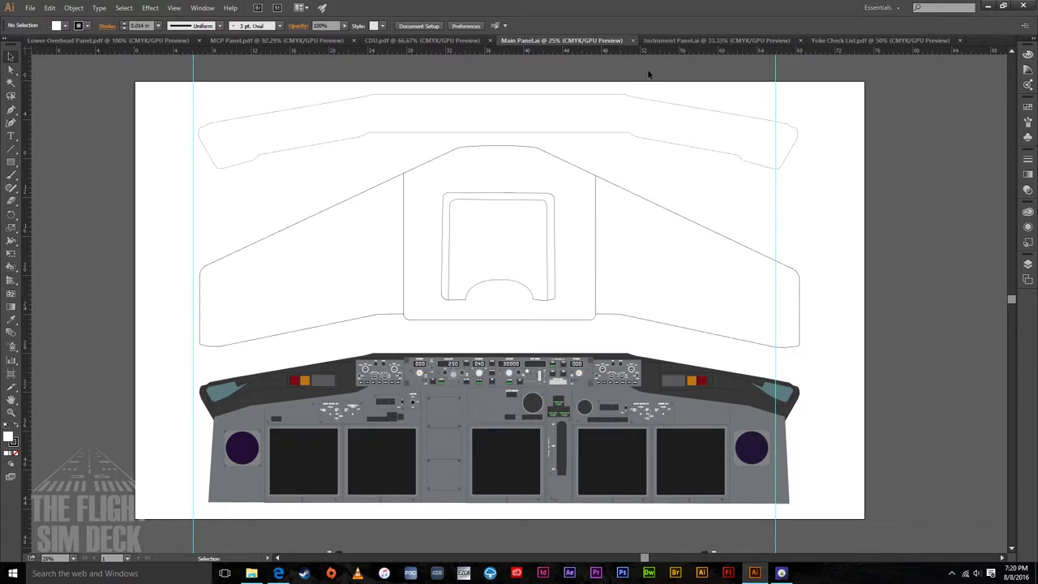
pyautogui.click(662, 38)
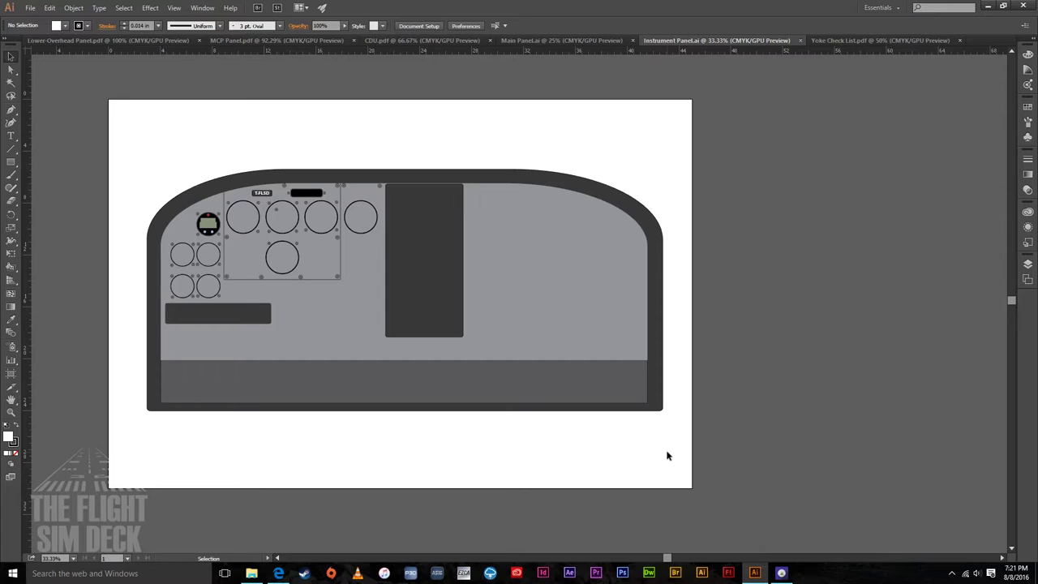
# Step: Switch to the Yoke Check List.pdf document
pyautogui.click(836, 42)
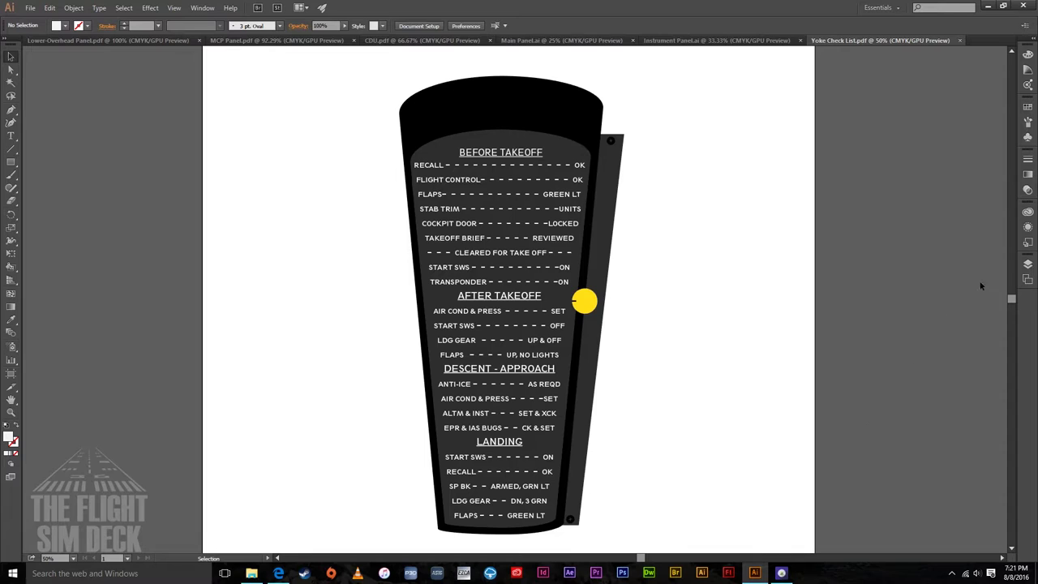
# Step: Return to the MCP Panel.pdf document
pyautogui.click(257, 40)
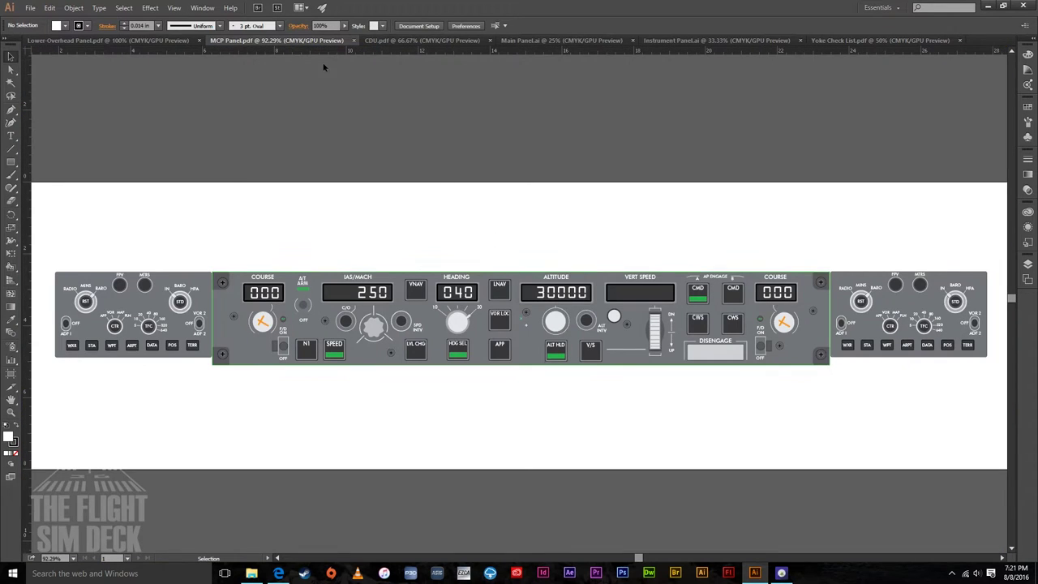
# Step: Glance at the Lower-Overhead Panel artwork, go back to MCP Panel, then bring up Edge
pyautogui.click(130, 40)
pyautogui.click(282, 40)
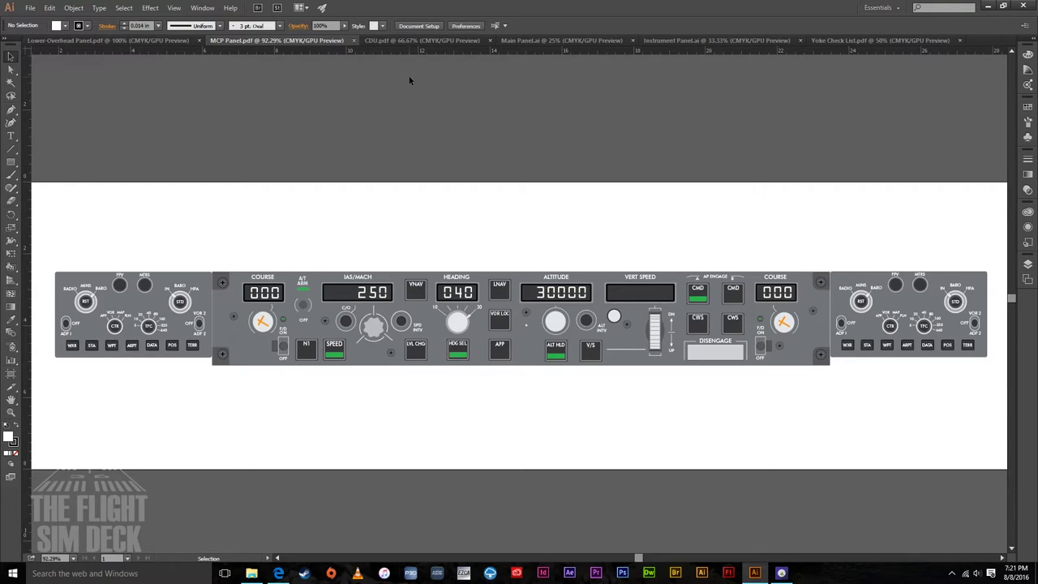
pyautogui.click(278, 573)
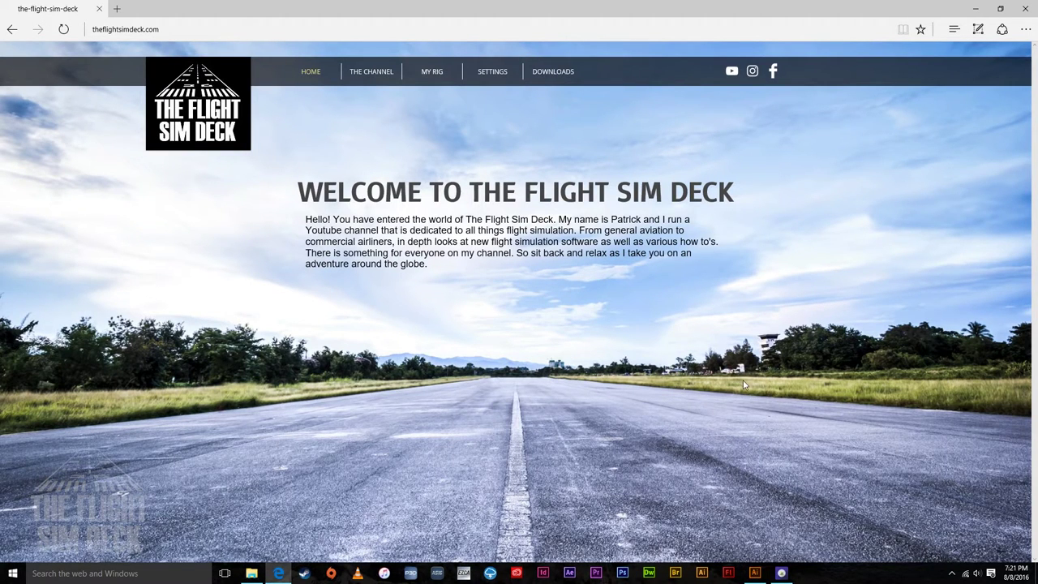
# Step: Browse the site's Downloads page and open the Lower Overhead Panel PDF
pyautogui.click(555, 72)
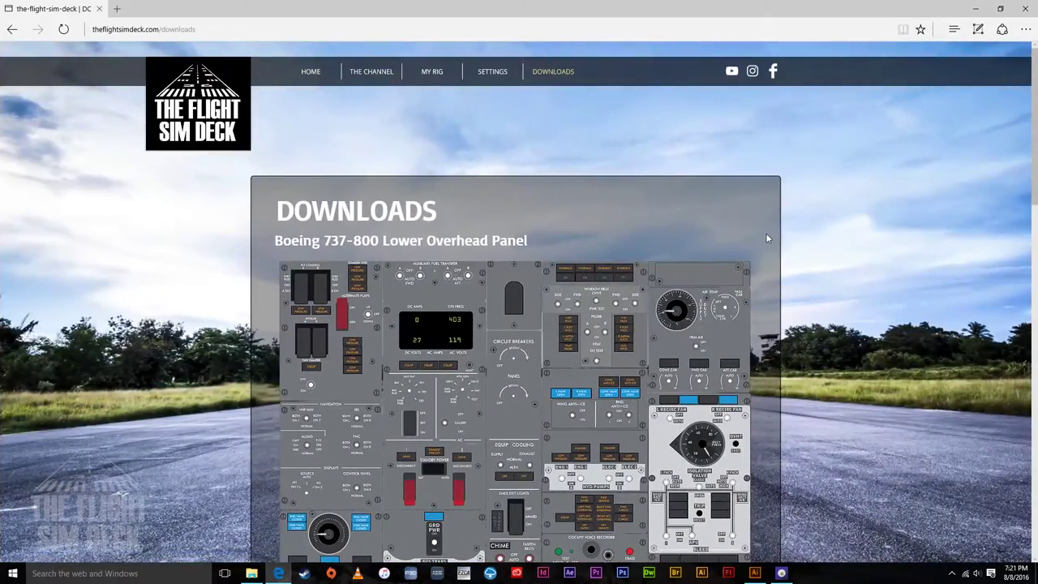
pyautogui.scroll(-2, 766, 233)
pyautogui.scroll(-10, 765, 233)
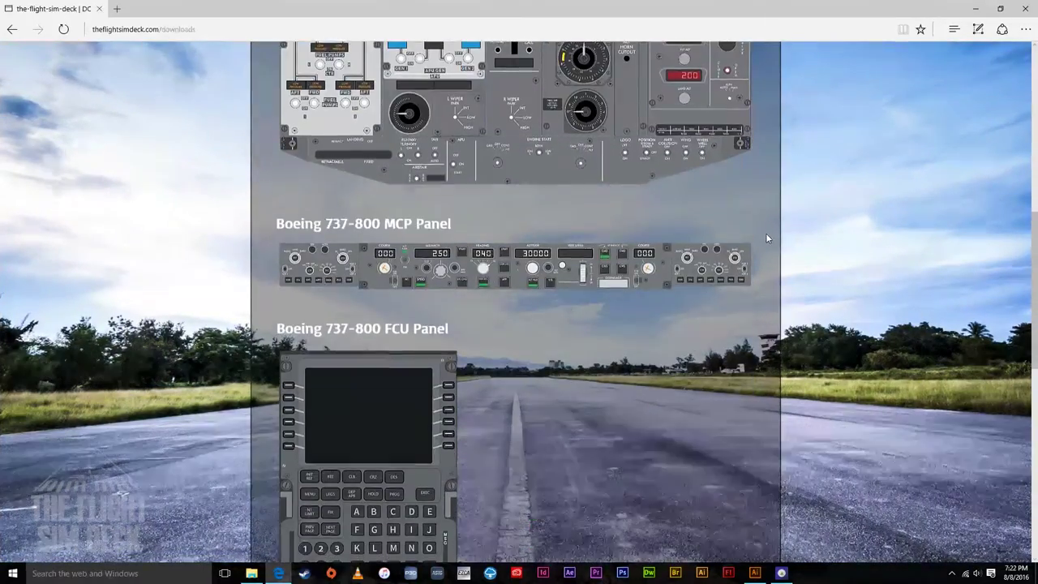
pyautogui.scroll(-3, 767, 238)
pyautogui.scroll(5, 767, 237)
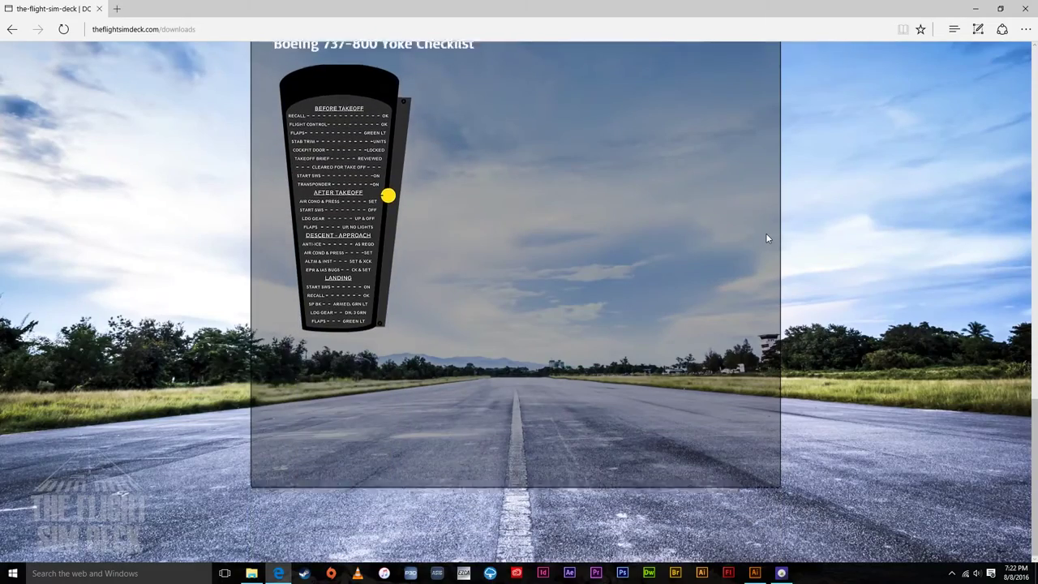
pyautogui.scroll(6, 761, 238)
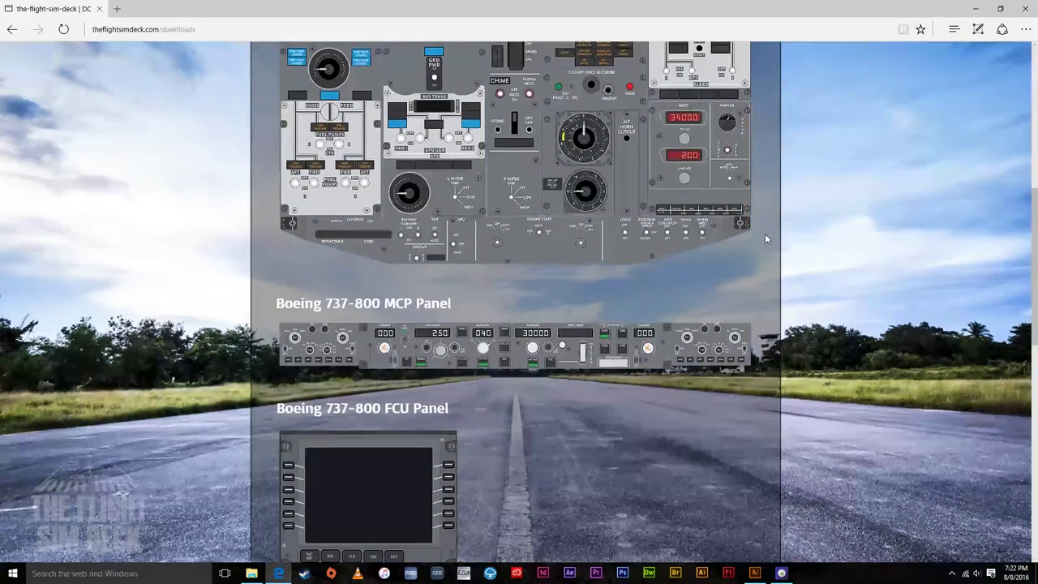
pyautogui.scroll(1, 766, 237)
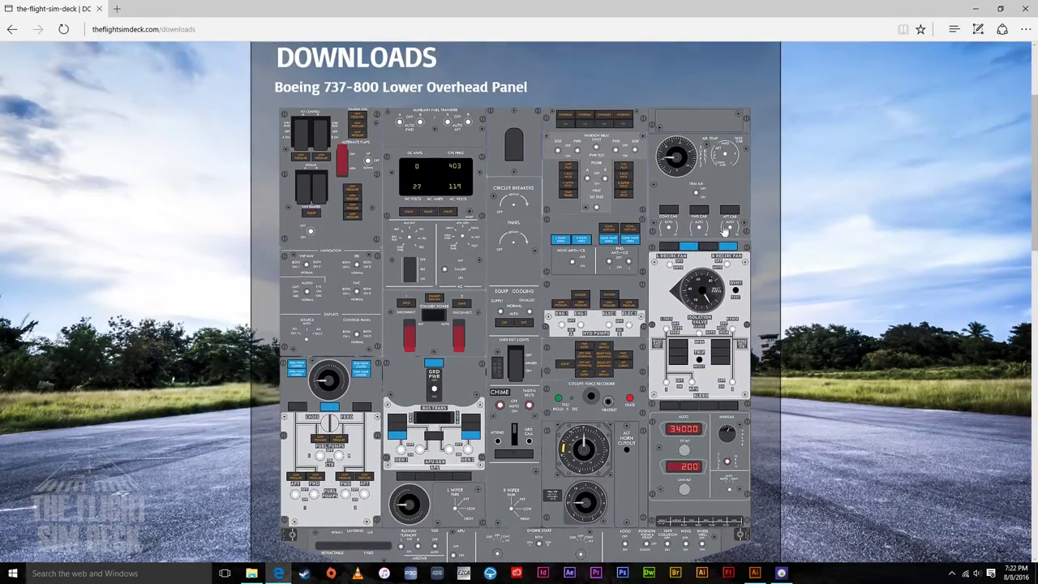
pyautogui.click(536, 210)
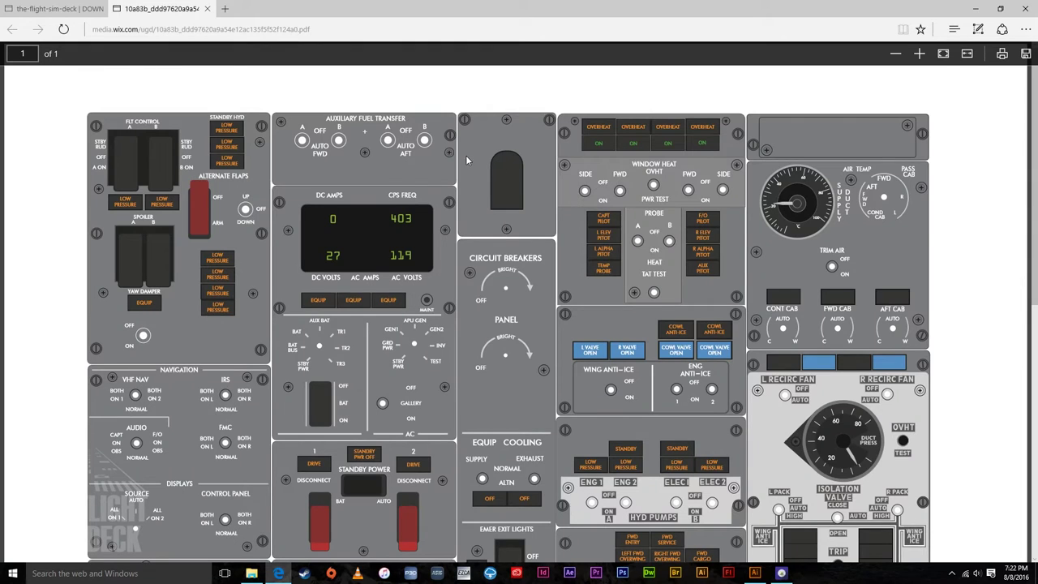
# Step: Close the Lower Overhead Panel PDF tab
pyautogui.scroll(-10, 583, 244)
pyautogui.scroll(10, 495, 161)
pyautogui.click(208, 8)
# Step: Open the MCP Panel PDF from Downloads, then close it with Ctrl+W
pyautogui.scroll(-8, 434, 276)
pyautogui.scroll(3, 434, 275)
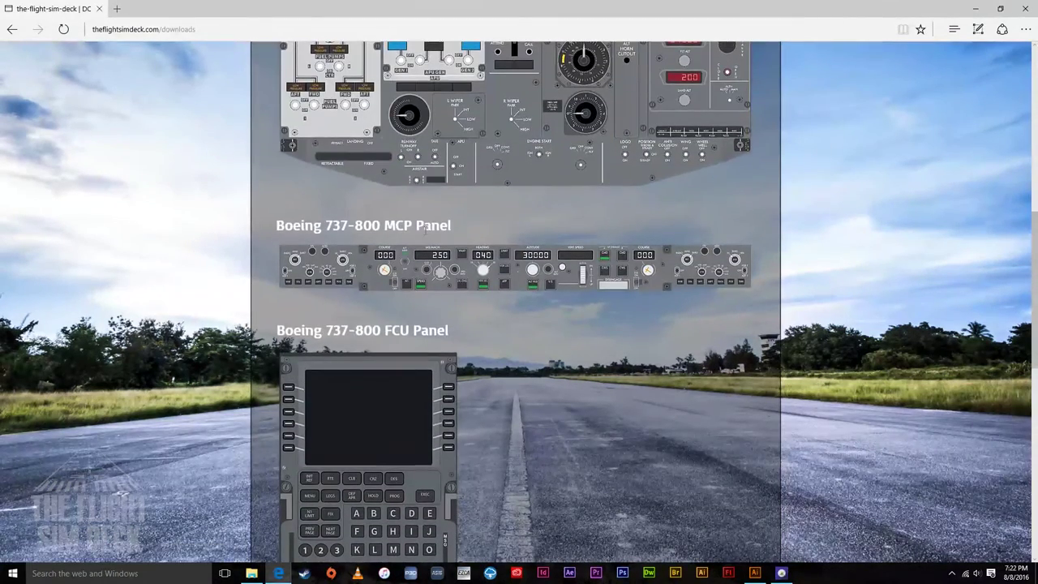
pyautogui.click(434, 276)
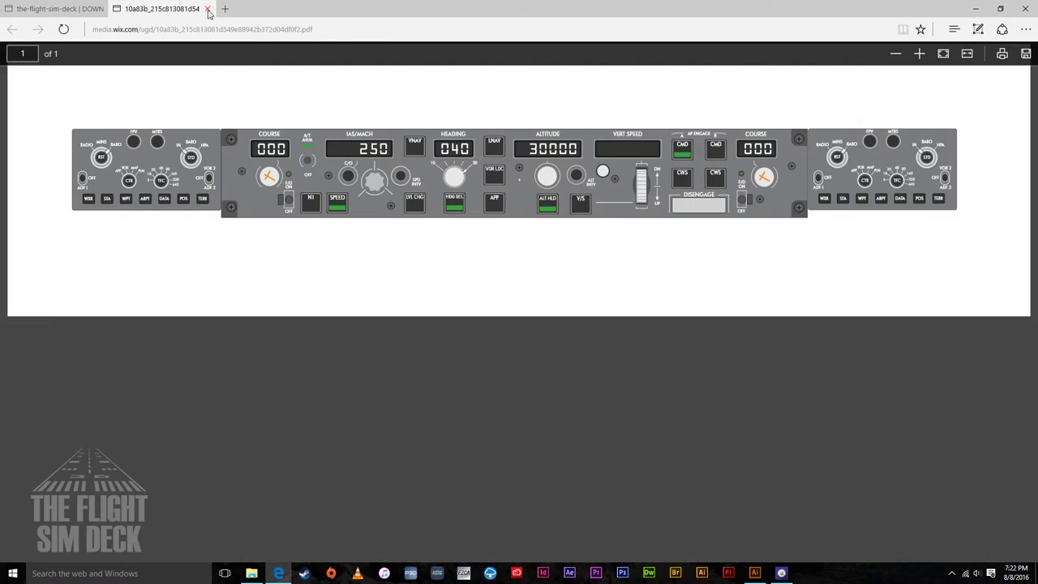
pyautogui.hotkey('ctrl', 'w')
pyautogui.scroll(5, 504, 244)
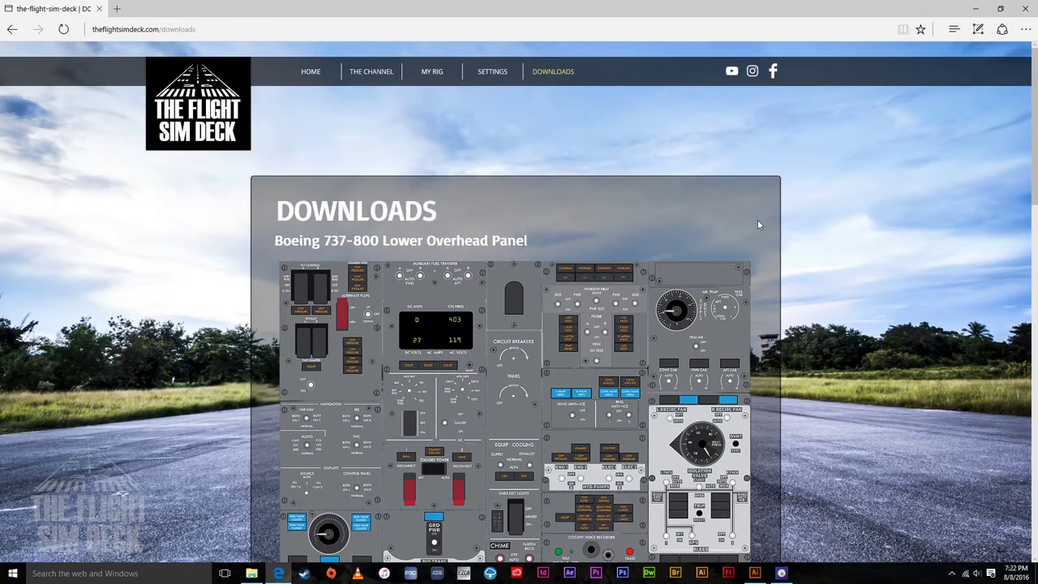
pyautogui.scroll(-15, 738, 223)
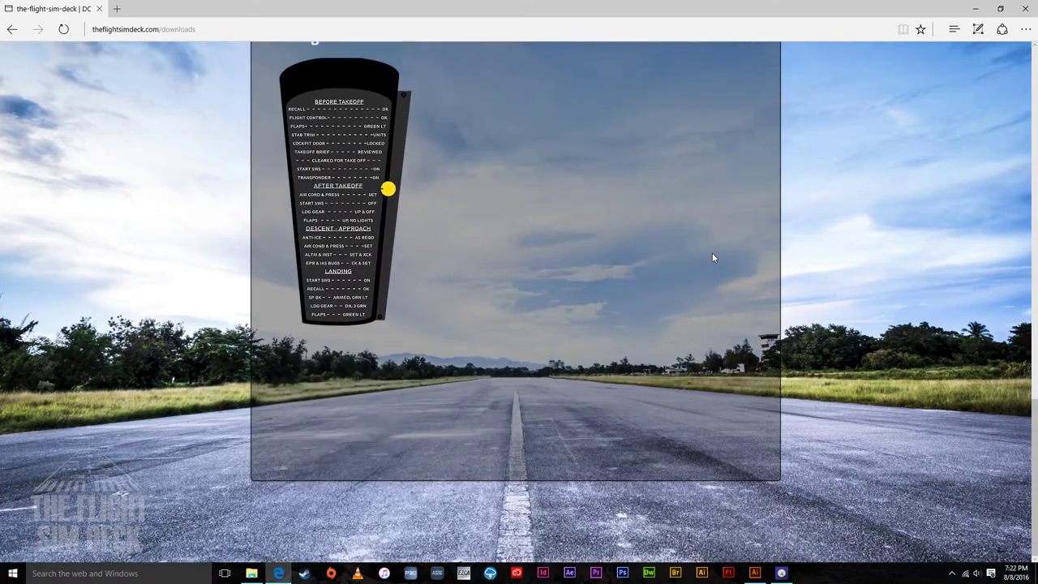
pyautogui.scroll(15, 718, 337)
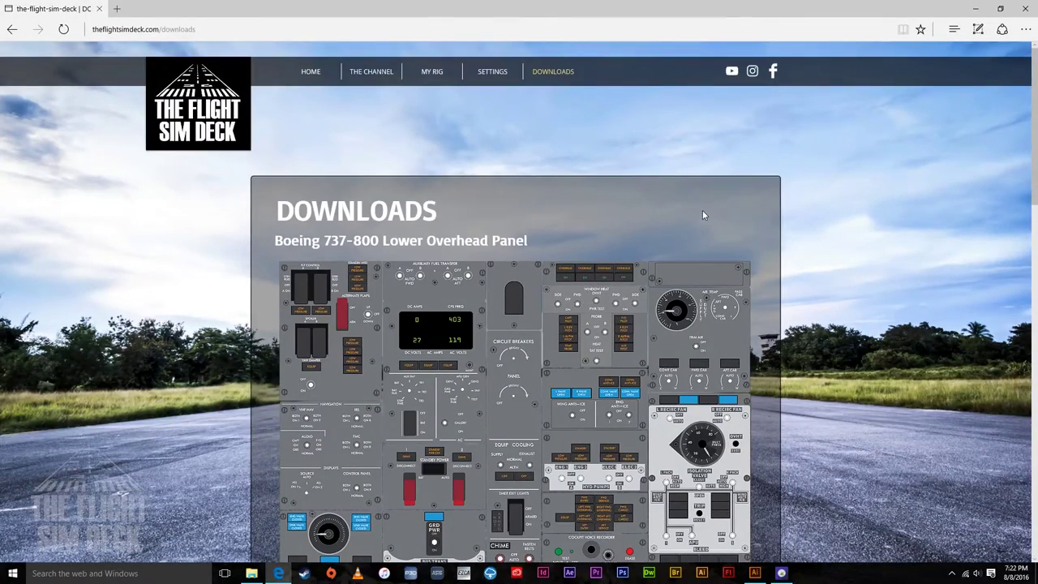
pyautogui.scroll(-2, 759, 232)
pyautogui.scroll(2, 759, 232)
pyautogui.scroll(-3, 724, 253)
pyautogui.scroll(-2, 716, 297)
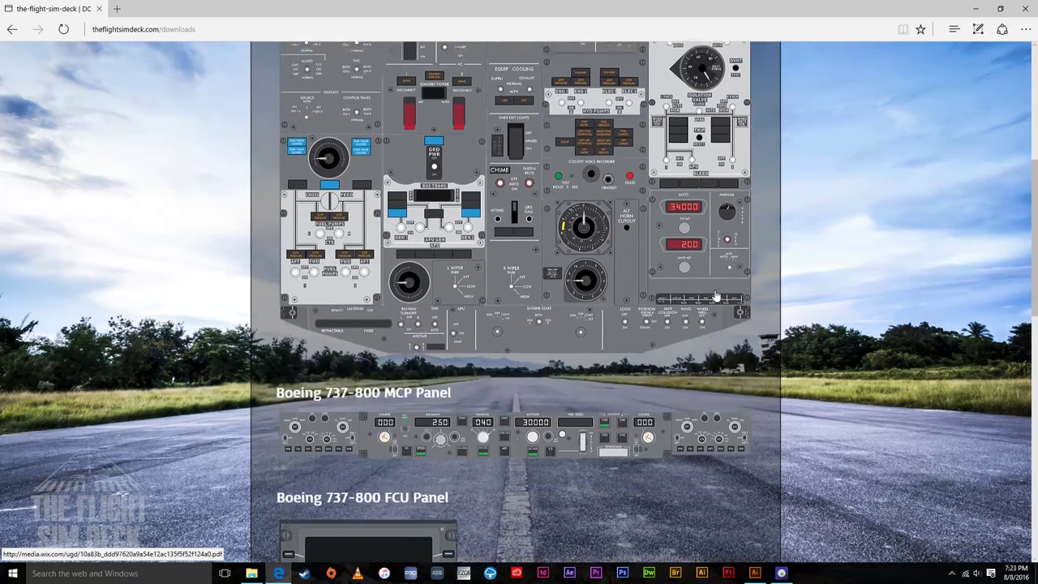
pyautogui.scroll(5, 775, 348)
pyautogui.scroll(2, 774, 347)
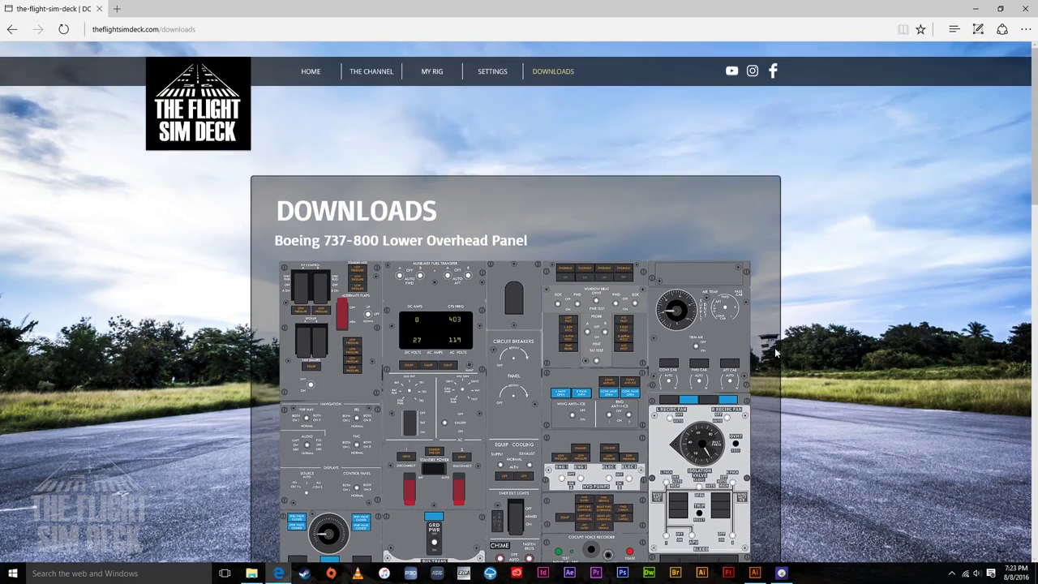